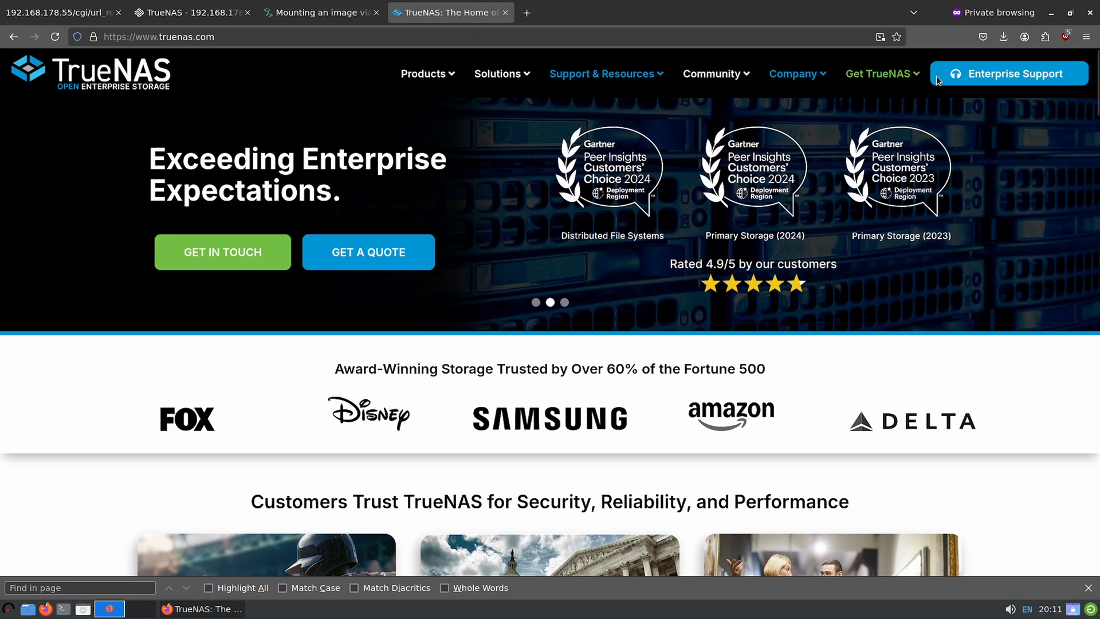
# - Open the download page for TrueNAS Community Edition from the TrueNAS website
pyautogui.moveTo(882, 74)
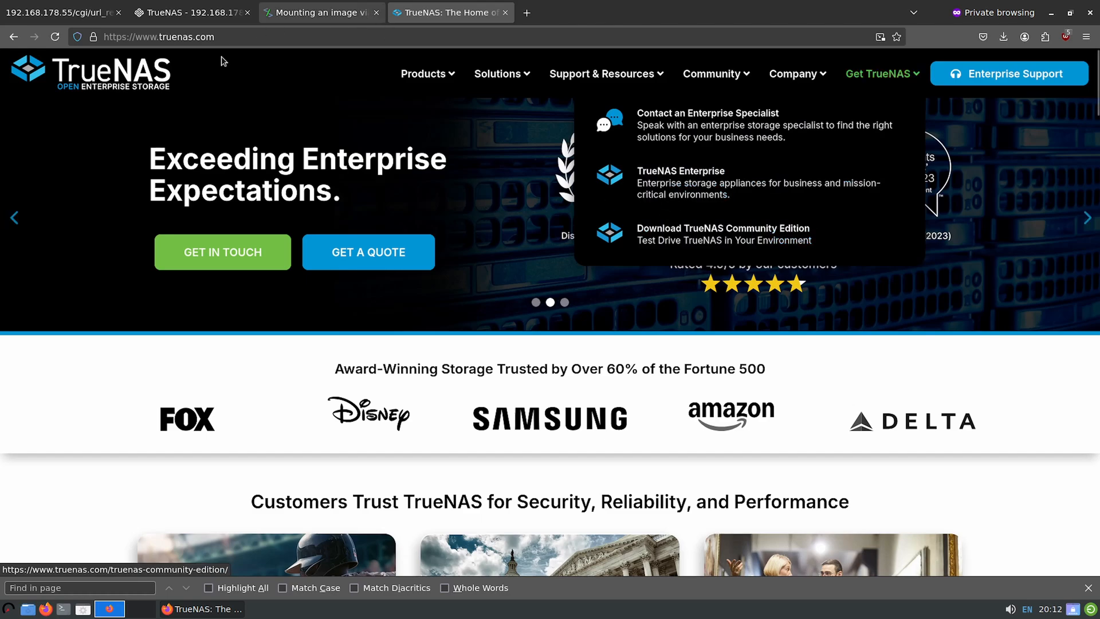
pyautogui.moveTo(755, 183)
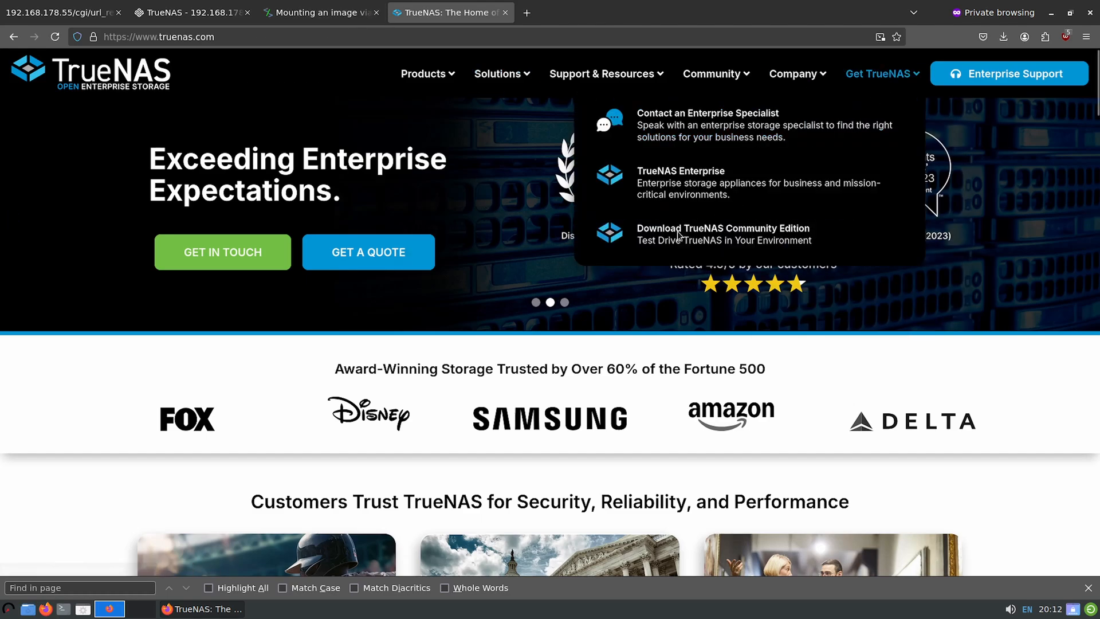
pyautogui.click(633, 336)
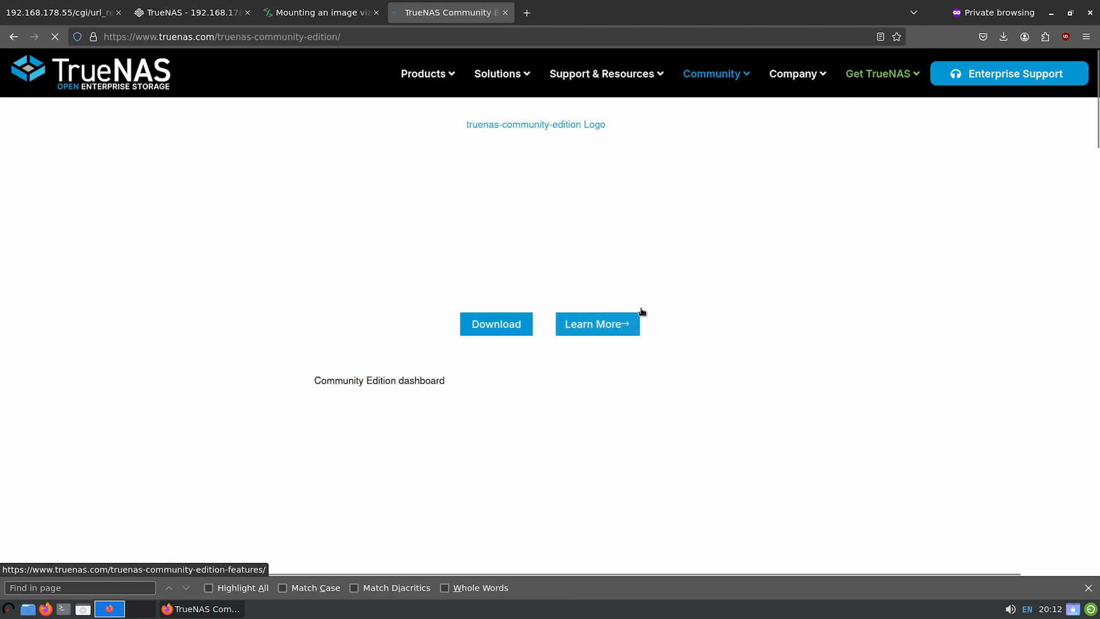
pyautogui.scroll(-10, 762, 412)
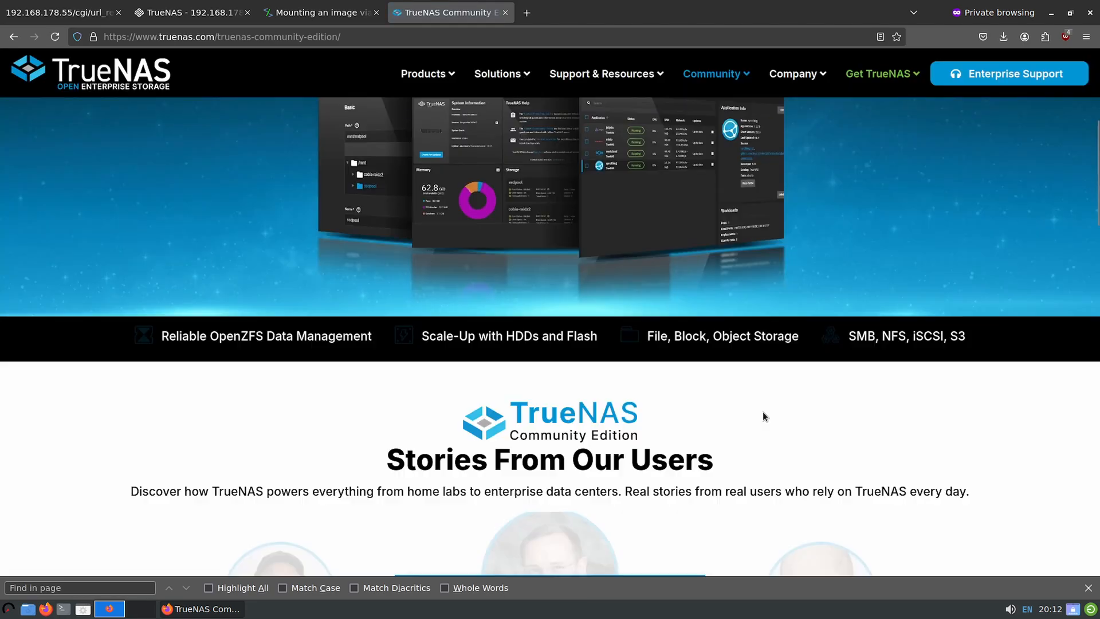
pyautogui.scroll(10, 765, 430)
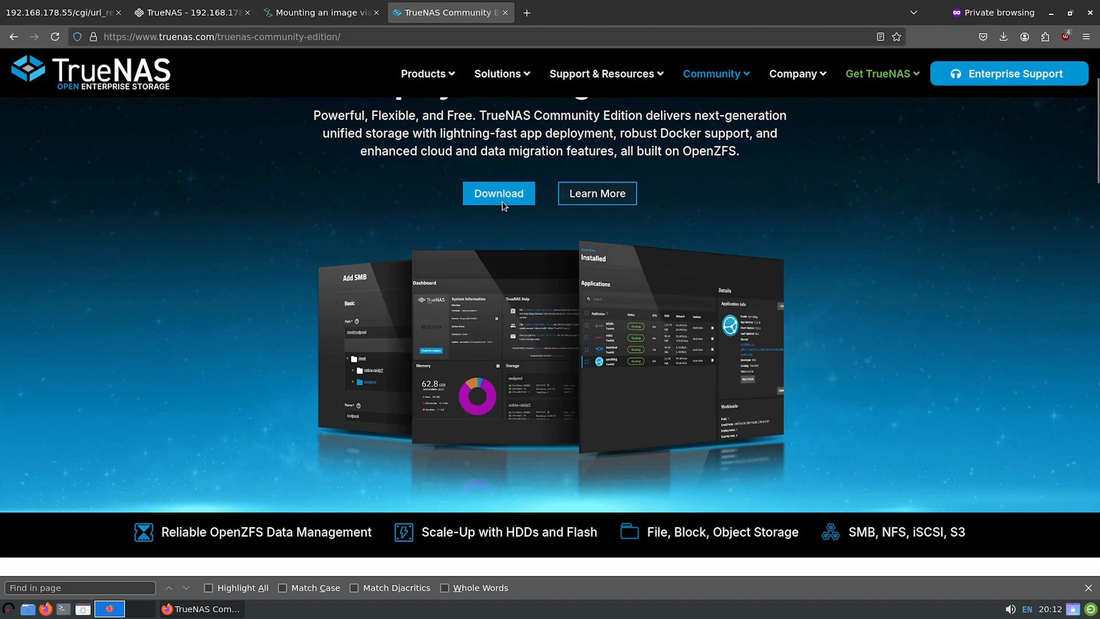
pyautogui.click(497, 195)
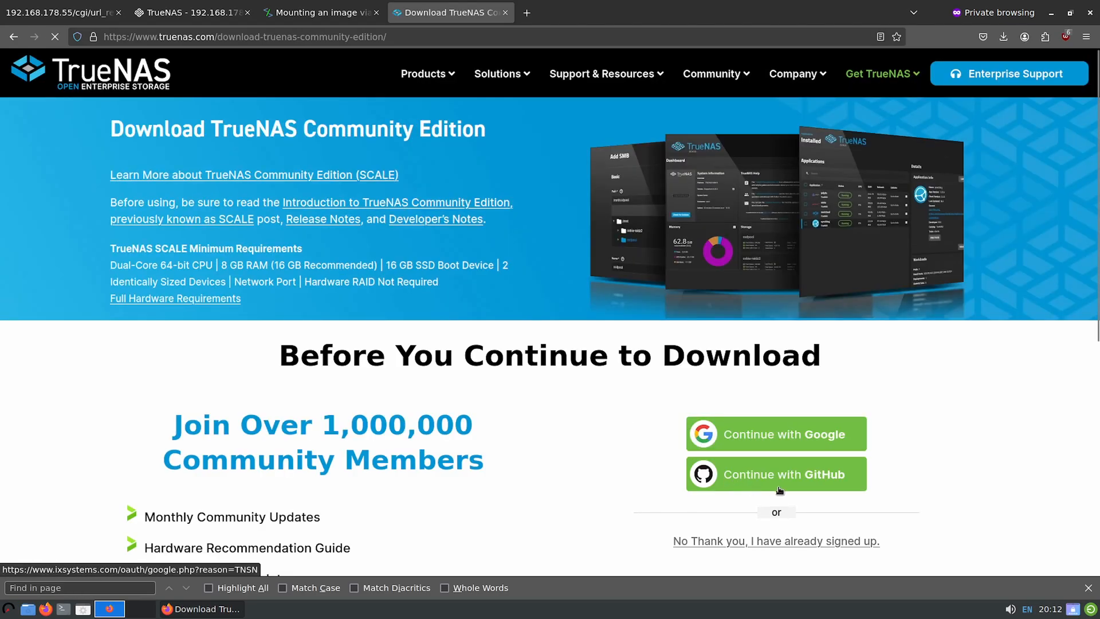
# - Bypass the sign-up form as already registered and view the stable and legacy TrueNAS download options
pyautogui.scroll(-5, 716, 516)
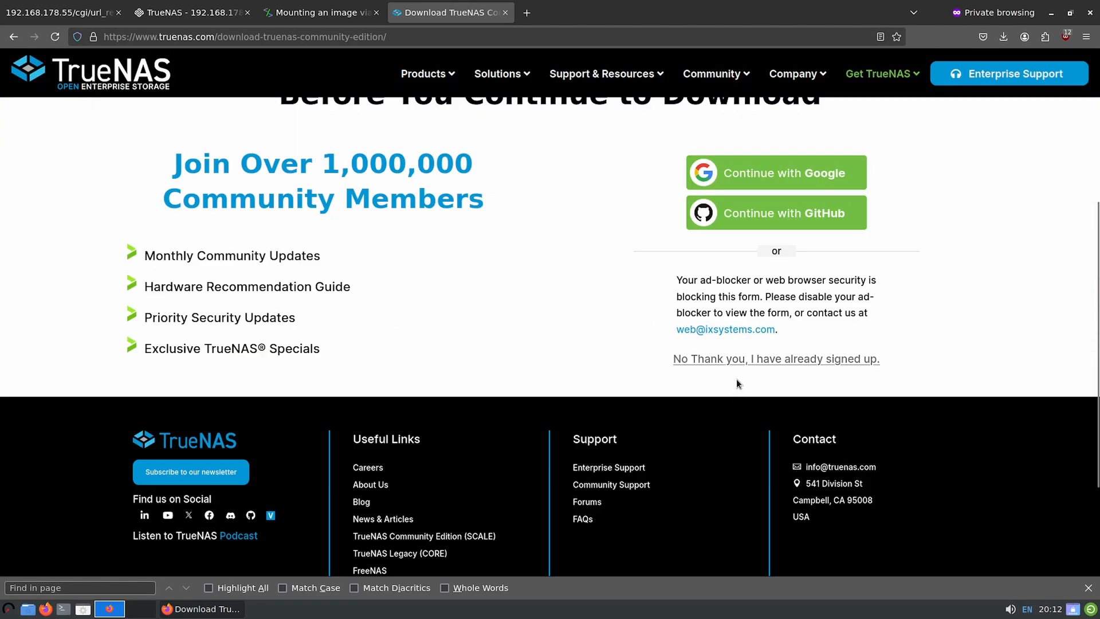
pyautogui.click(734, 360)
pyautogui.scroll(-6, 721, 441)
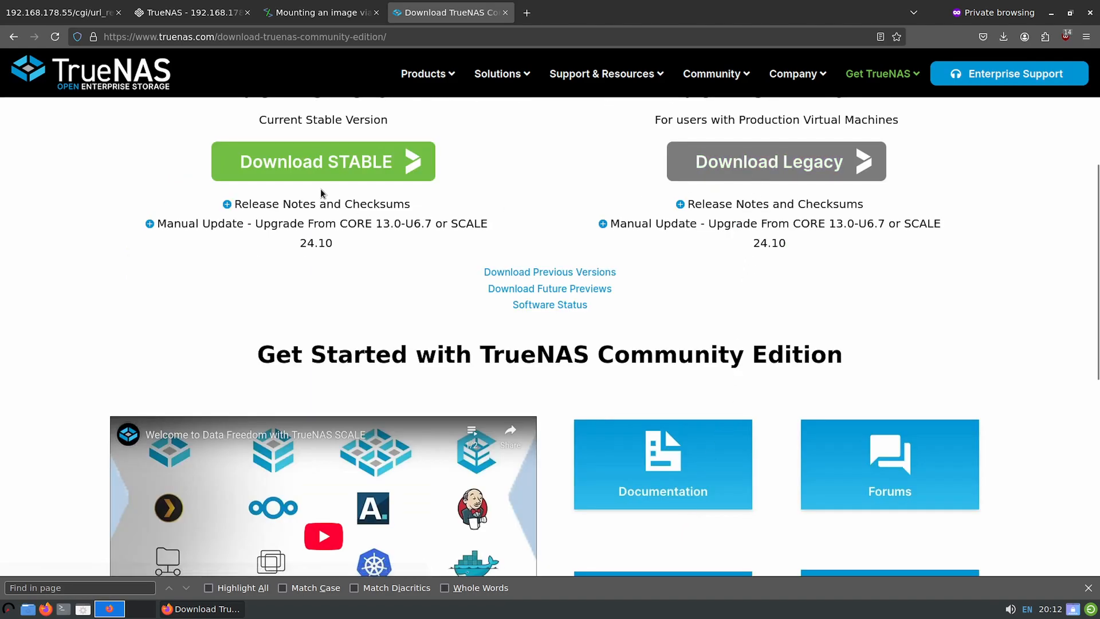
pyautogui.scroll(1, 401, 324)
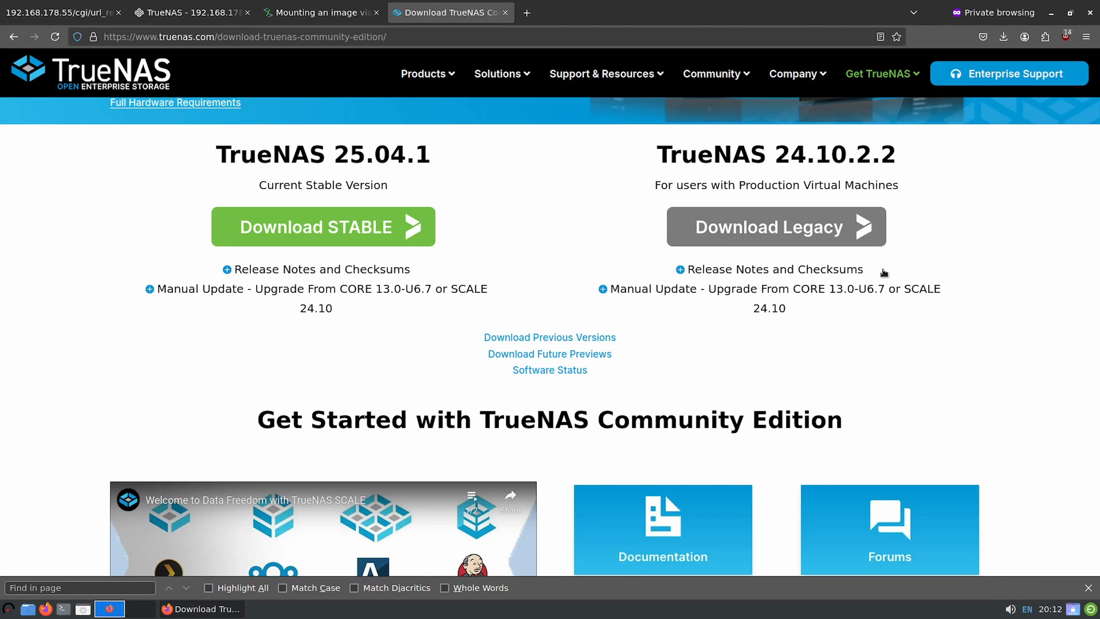
# - Switch to the Supermicro IPMI page and open the CD-ROM Image settings under Virtual Media
pyautogui.click(80, 13)
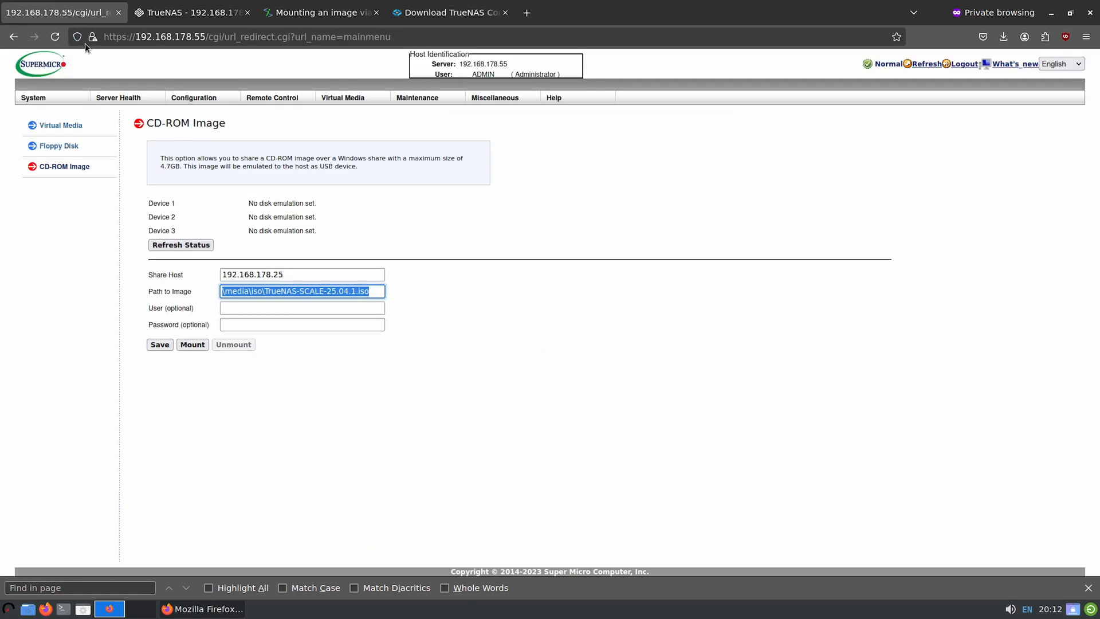
pyautogui.click(485, 471)
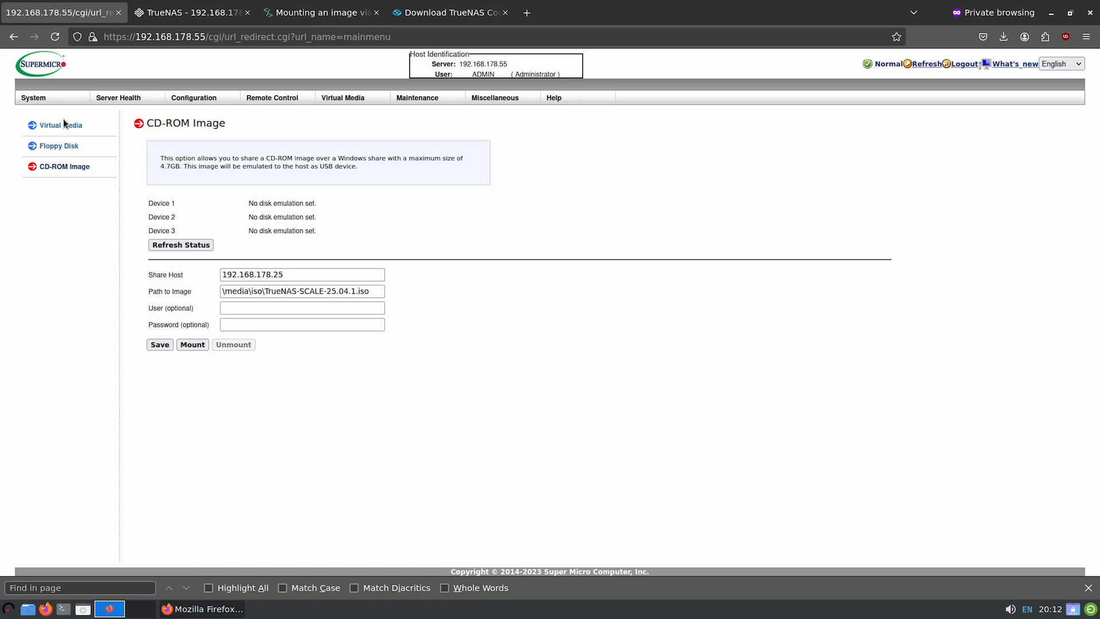
pyautogui.click(338, 98)
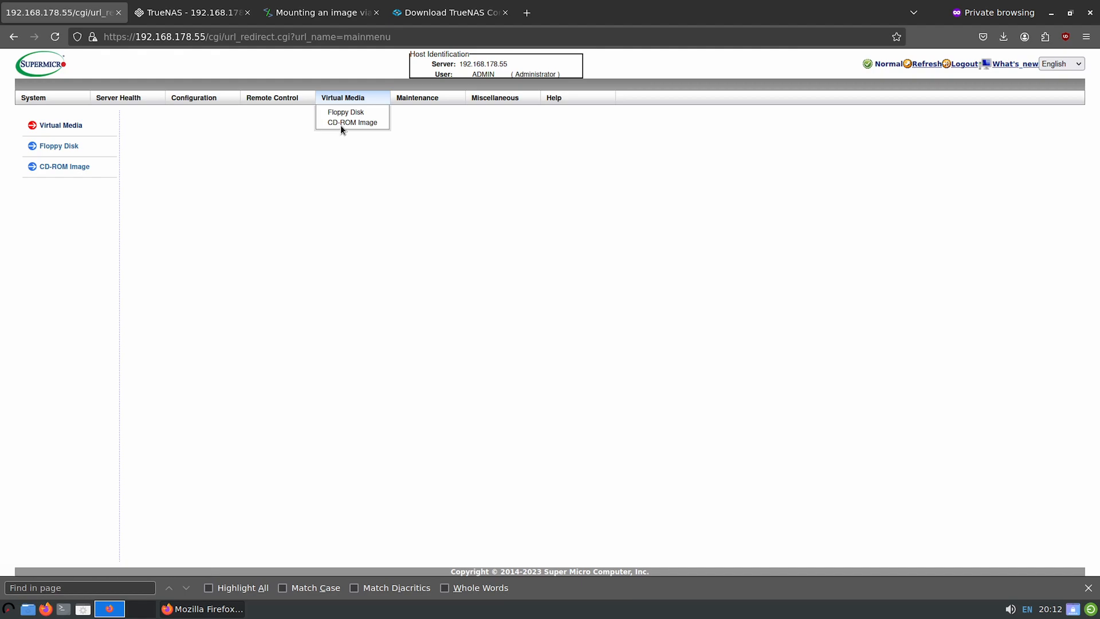
pyautogui.click(342, 122)
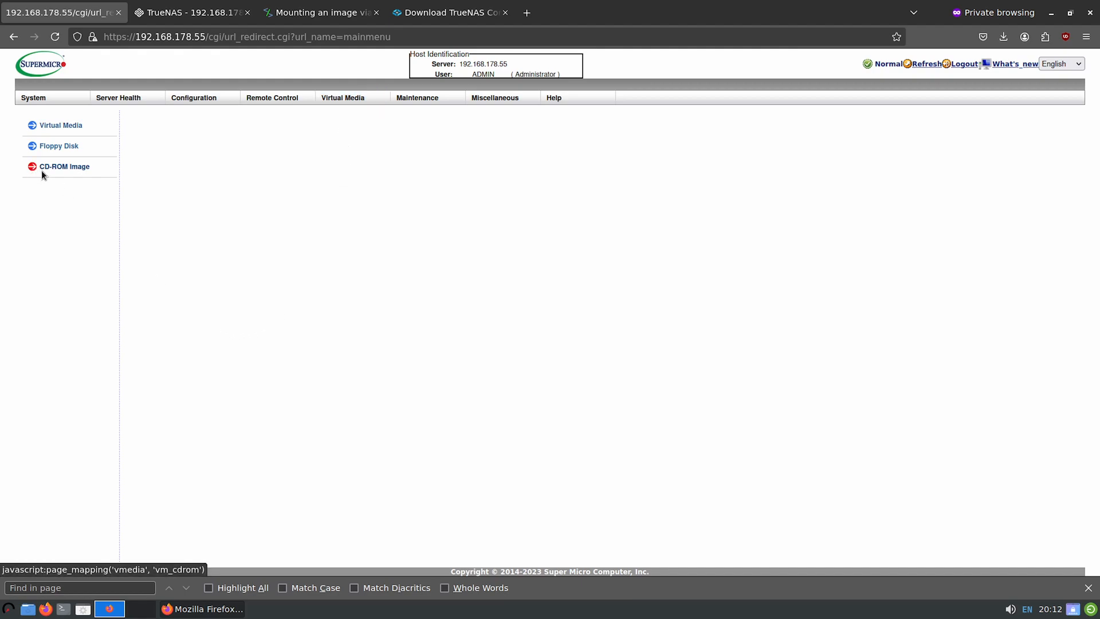
pyautogui.click(80, 172)
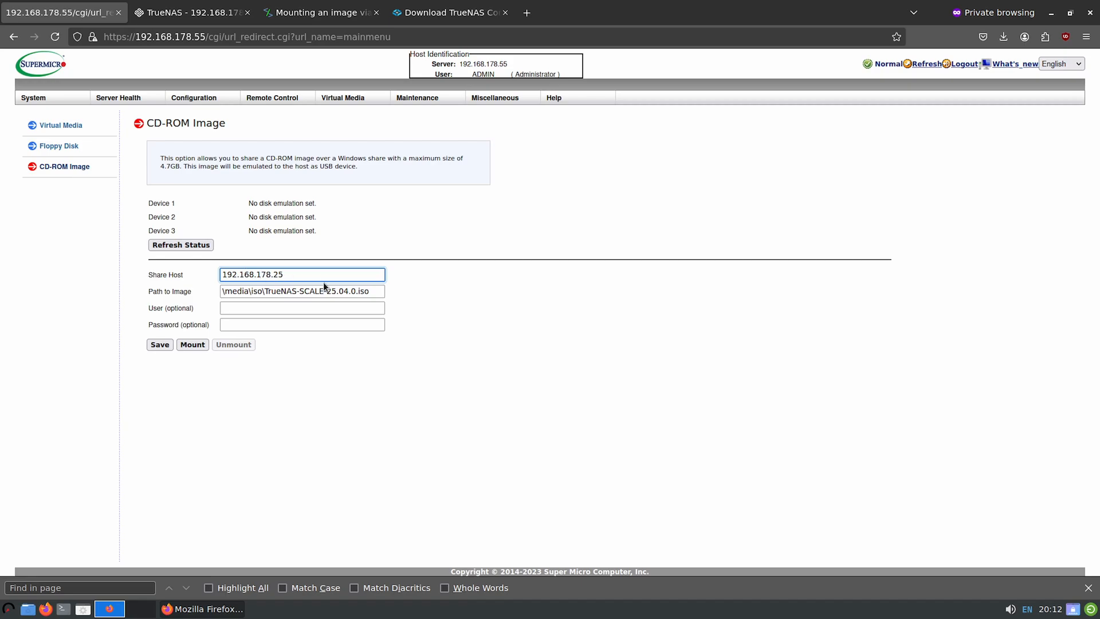
# - Try to mount \media\iso\TrueNAS-SCALE-25.04.0.iso from share host 192.168.178.25, and dismiss the device status notice
pyautogui.moveTo(319, 275); pyautogui.dragTo(210, 276)
pyautogui.moveTo(371, 291); pyautogui.dragTo(132, 355)
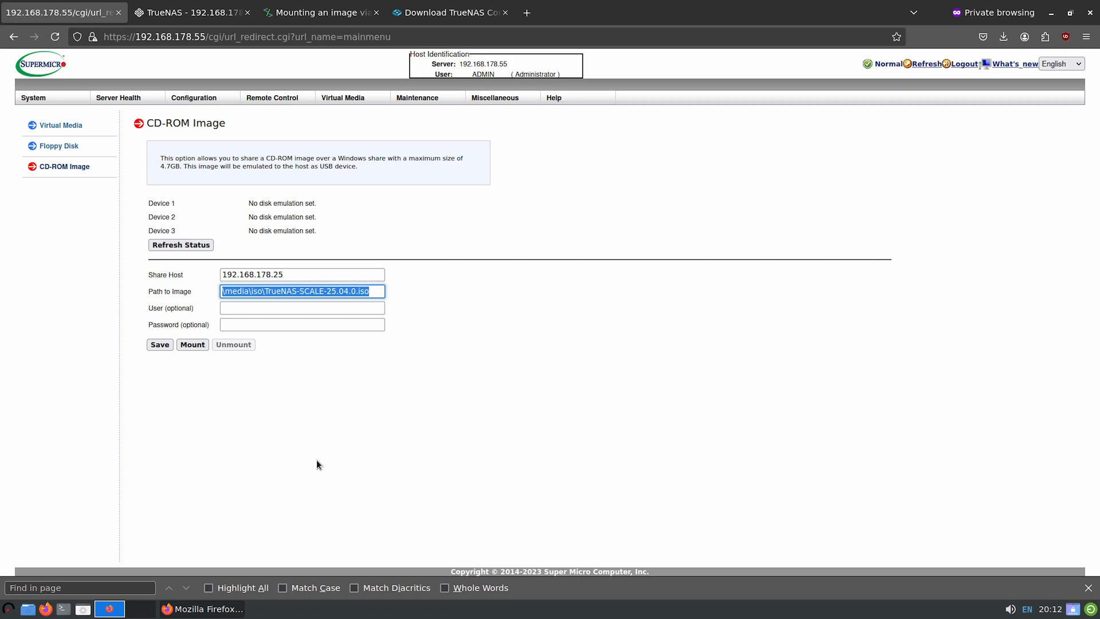
pyautogui.click(194, 344)
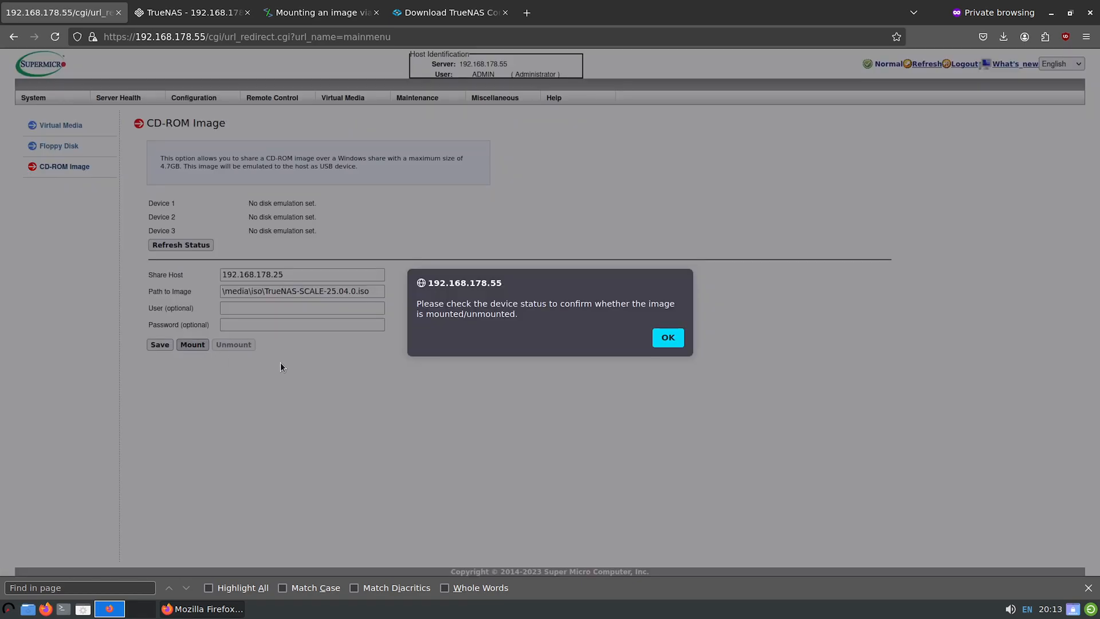
pyautogui.click(668, 341)
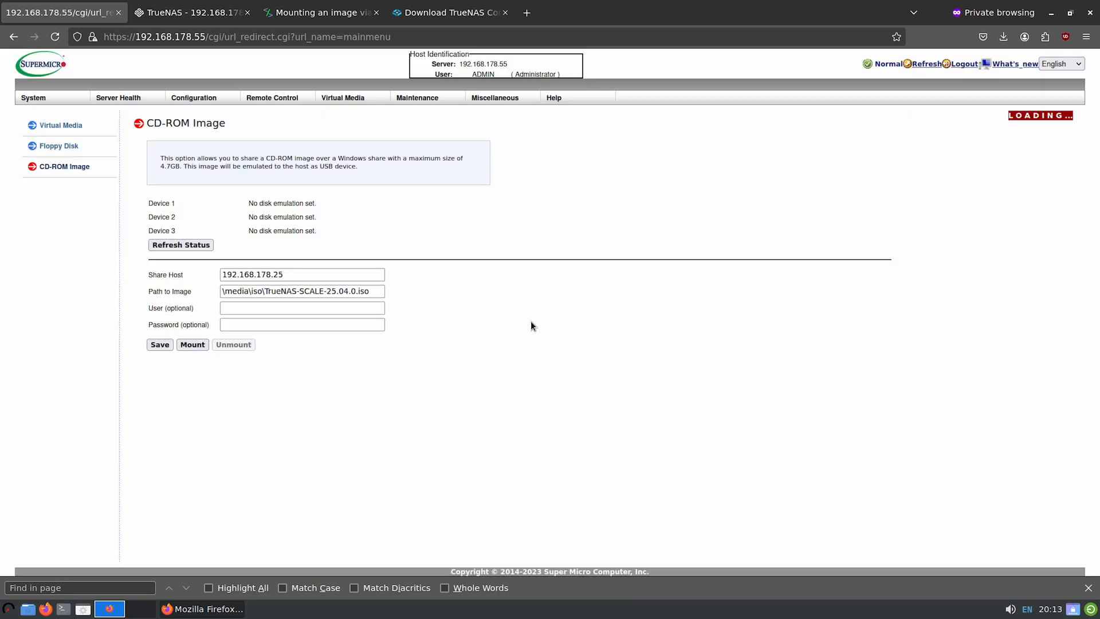
# - Review the blog article on mounting images via Supermicro IPMI, highlighting the Samba server changes it requires
pyautogui.click(308, 9)
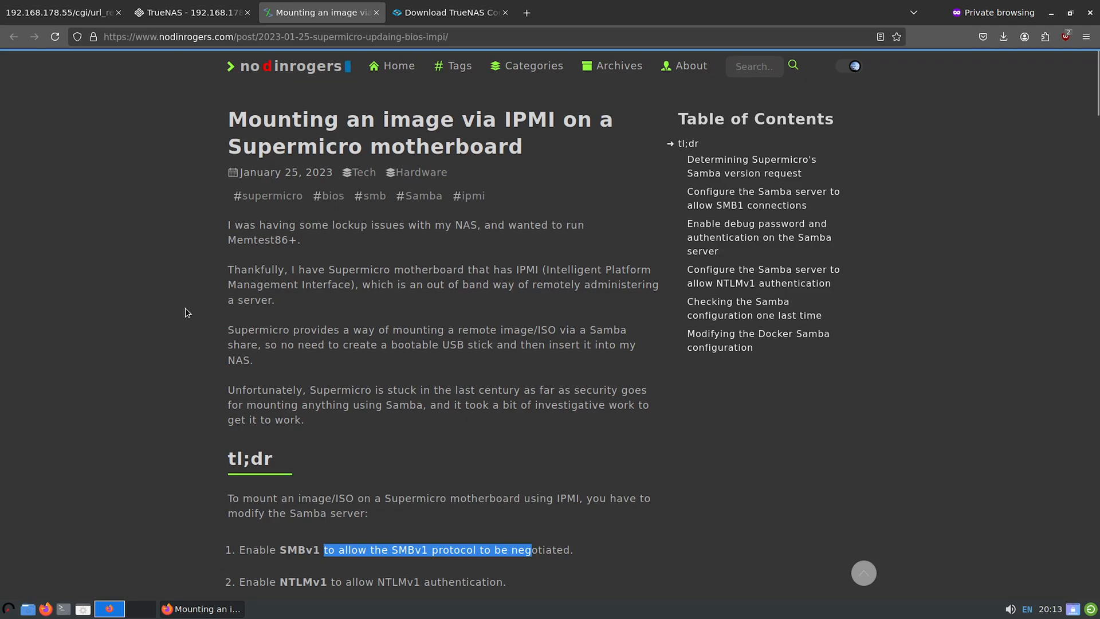
pyautogui.scroll(-2, 175, 395)
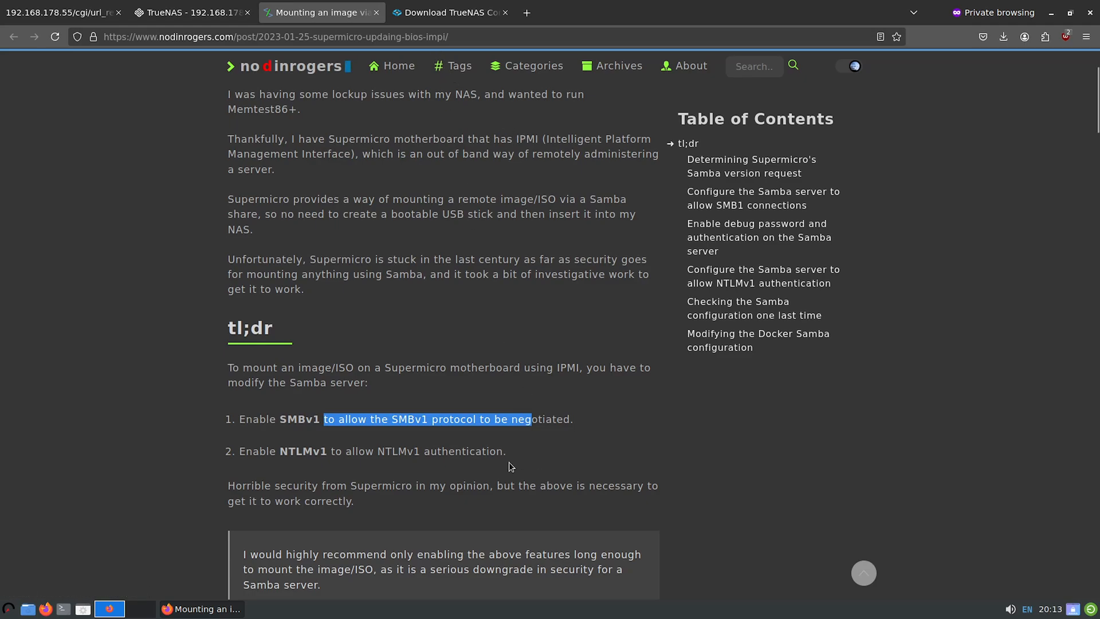
pyautogui.click(161, 424)
pyautogui.moveTo(214, 423); pyautogui.dragTo(536, 462)
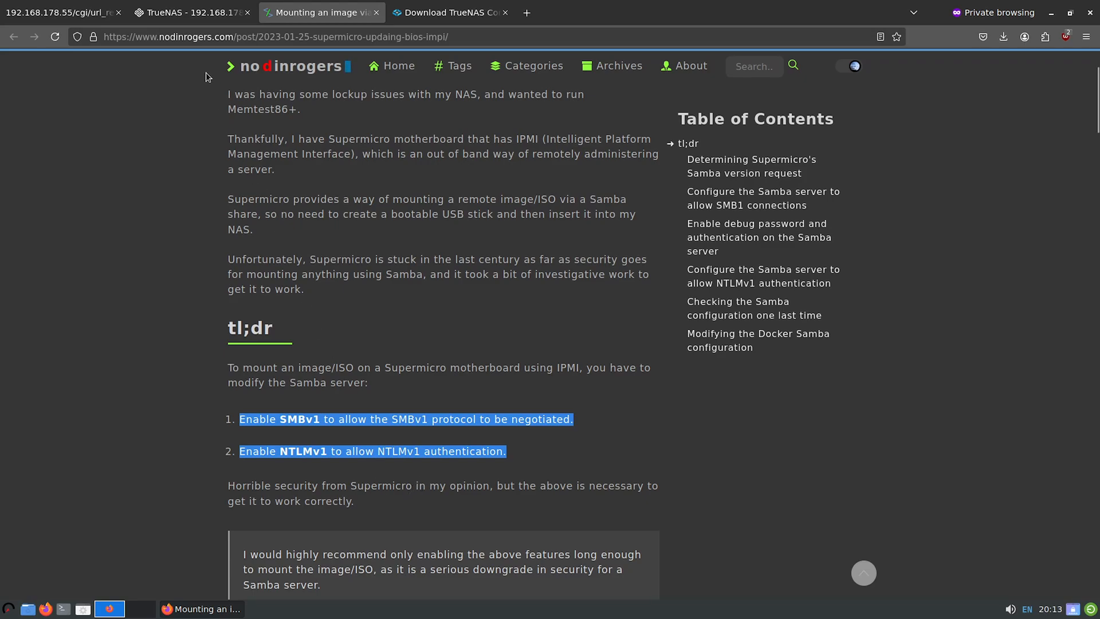
# - Enable SMB1 support in the SMB service settings of the TrueNAS server and save the configuration
pyautogui.click(189, 12)
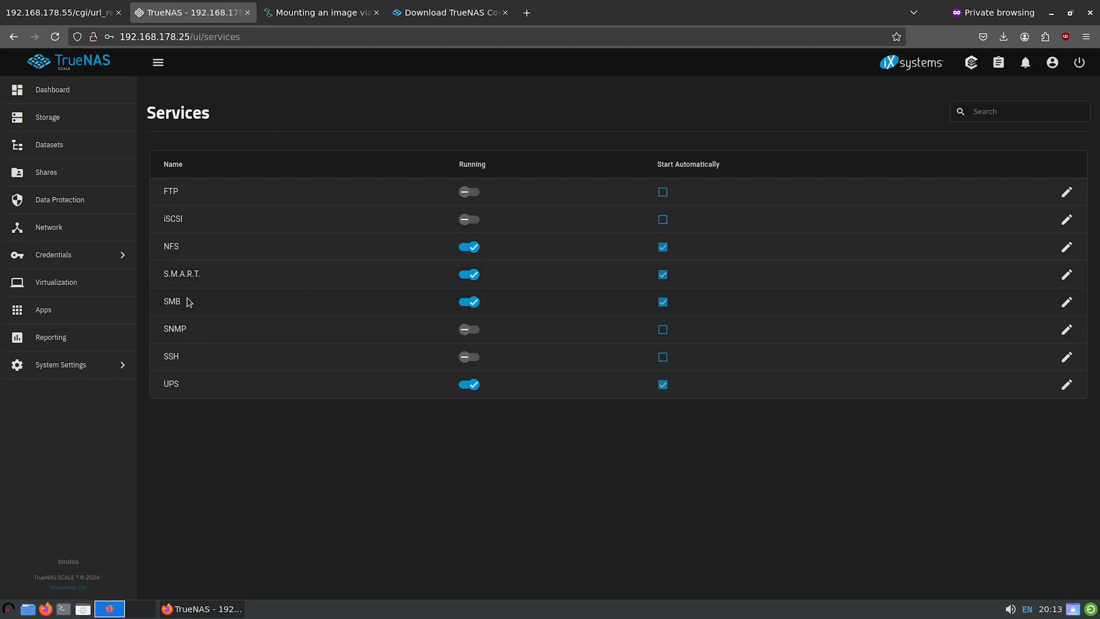
pyautogui.click(92, 374)
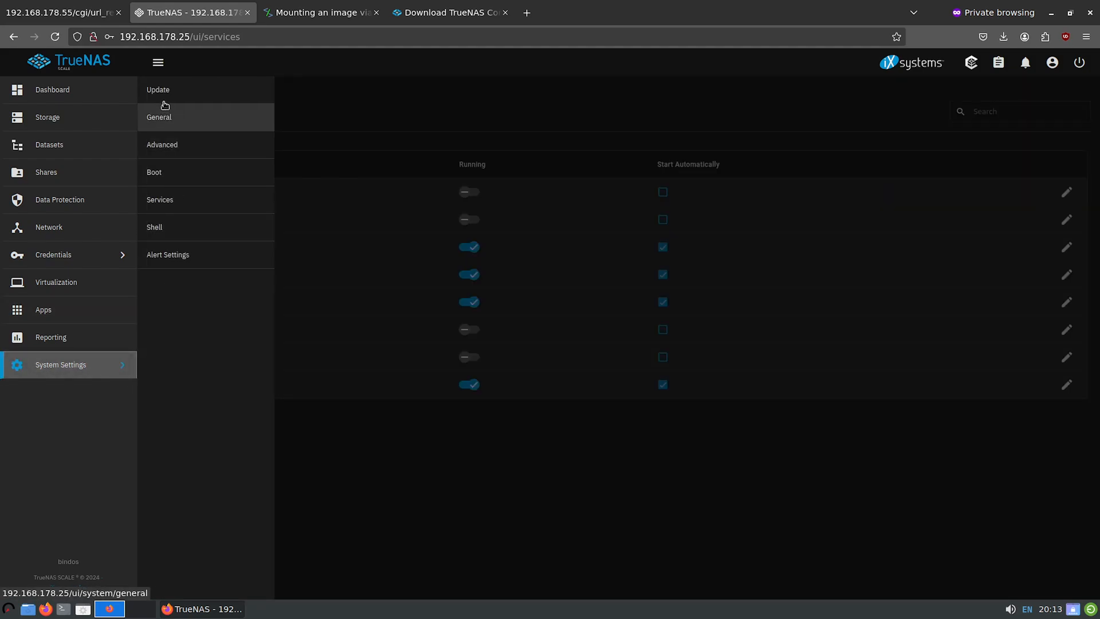
pyautogui.click(172, 200)
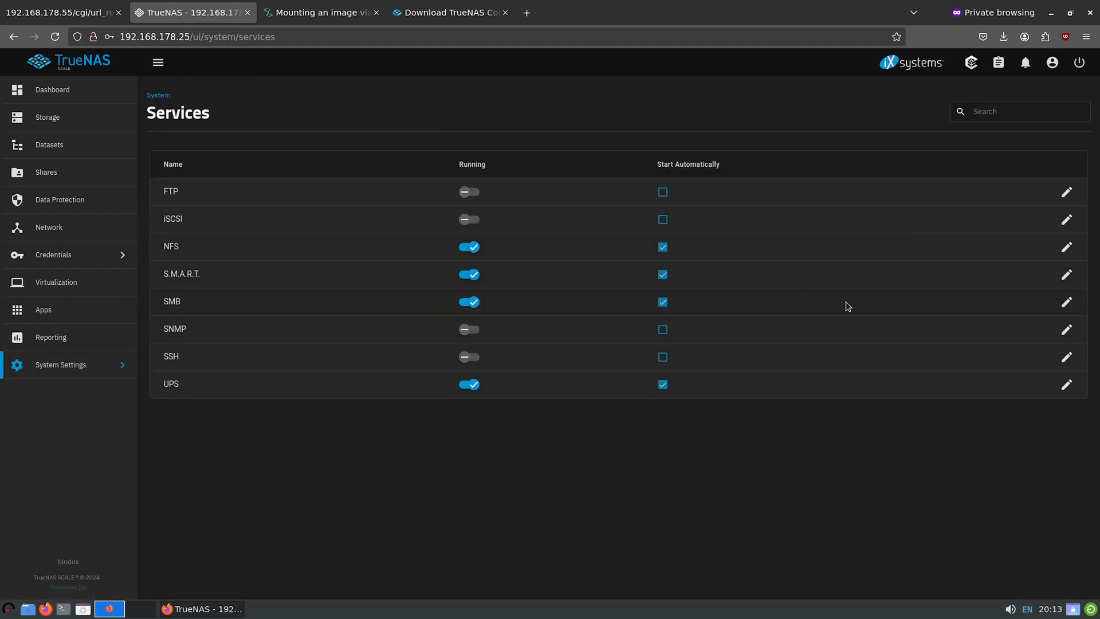
pyautogui.click(1068, 304)
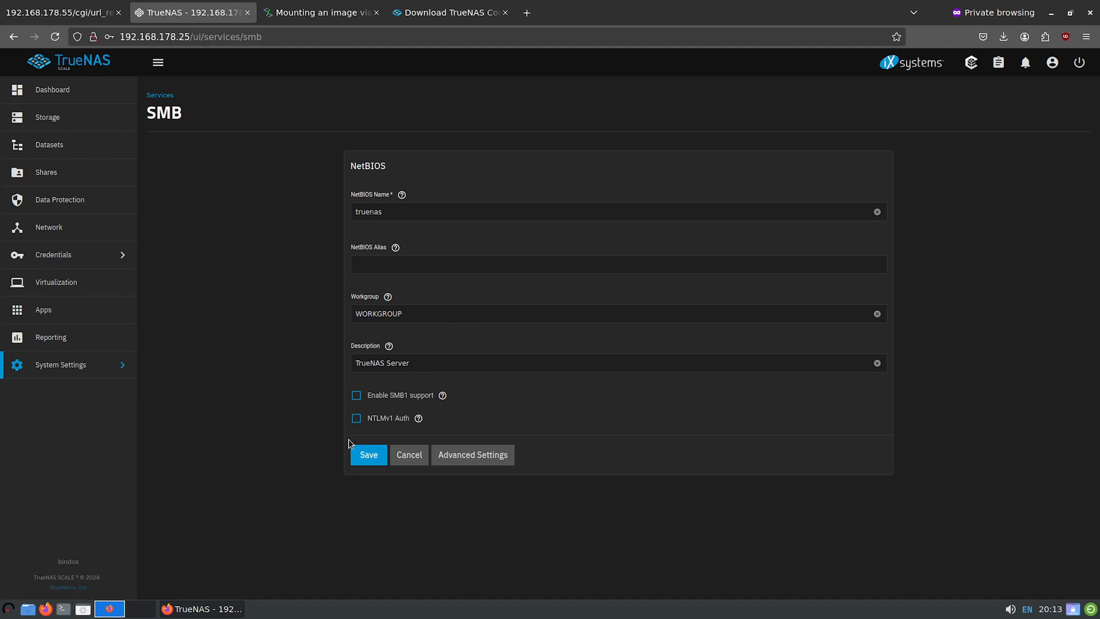
pyautogui.click(357, 396)
pyautogui.click(364, 457)
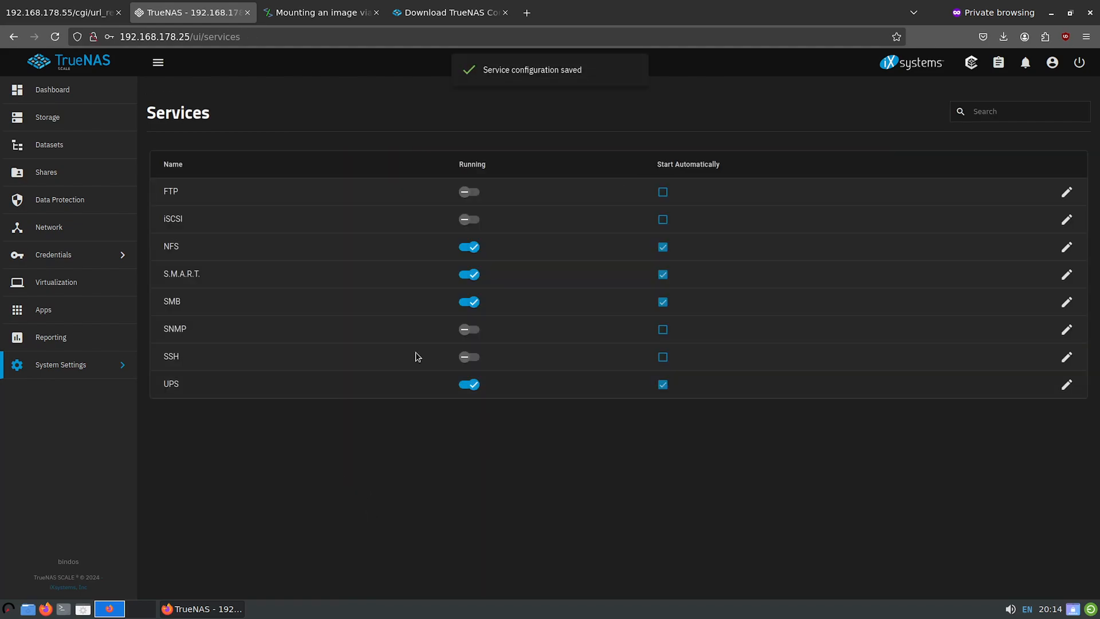
# - Restart the SMB service on the TrueNAS server by stopping it and starting it again
pyautogui.click(469, 302)
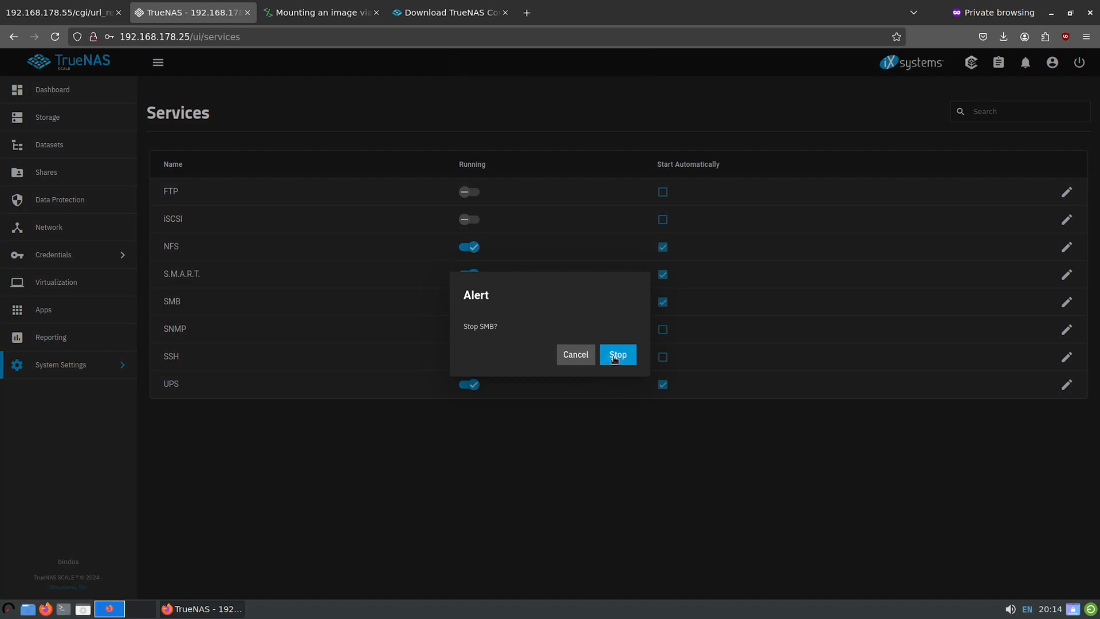
pyautogui.click(615, 357)
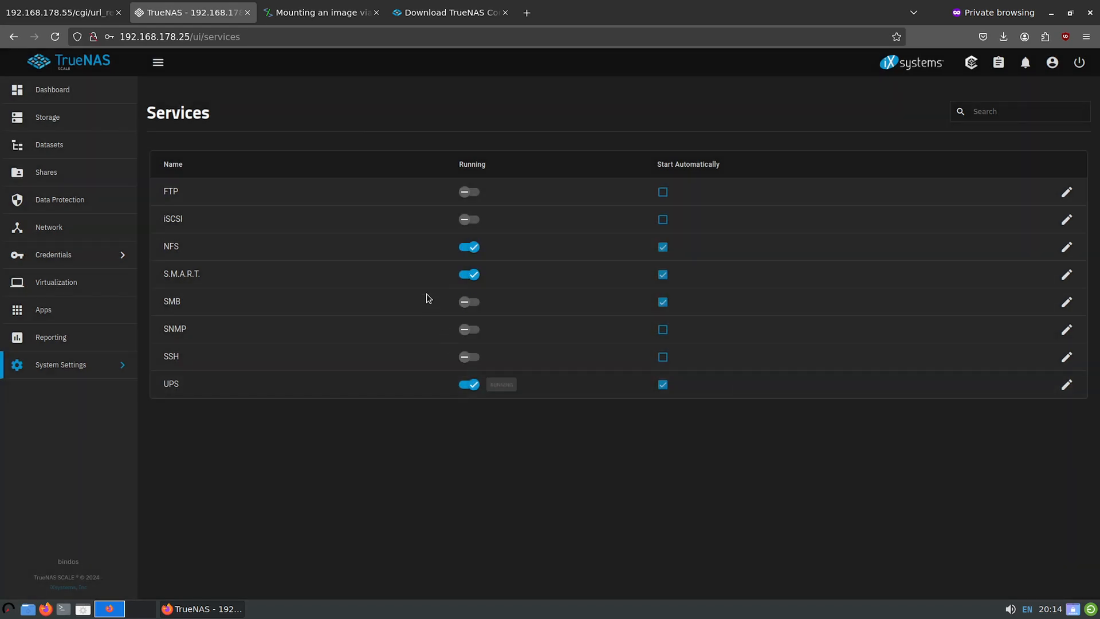
pyautogui.click(471, 302)
# - Return to the Supermicro IPMI page, mount the TrueNAS-SCALE-25.04.0.iso image and refresh the device status
pyautogui.click(67, 14)
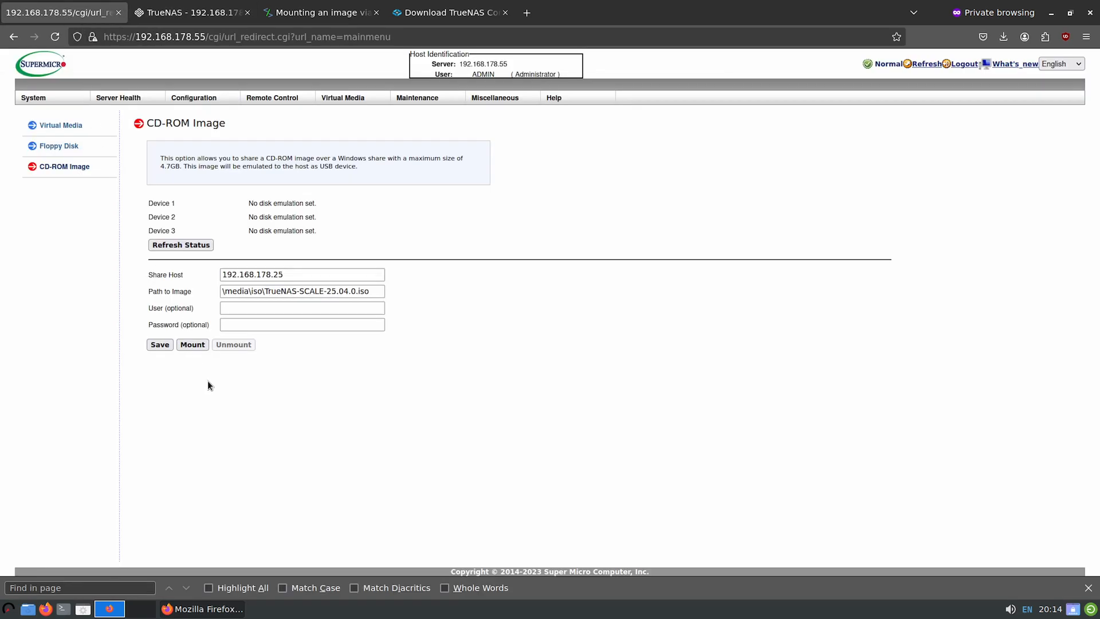
pyautogui.click(190, 345)
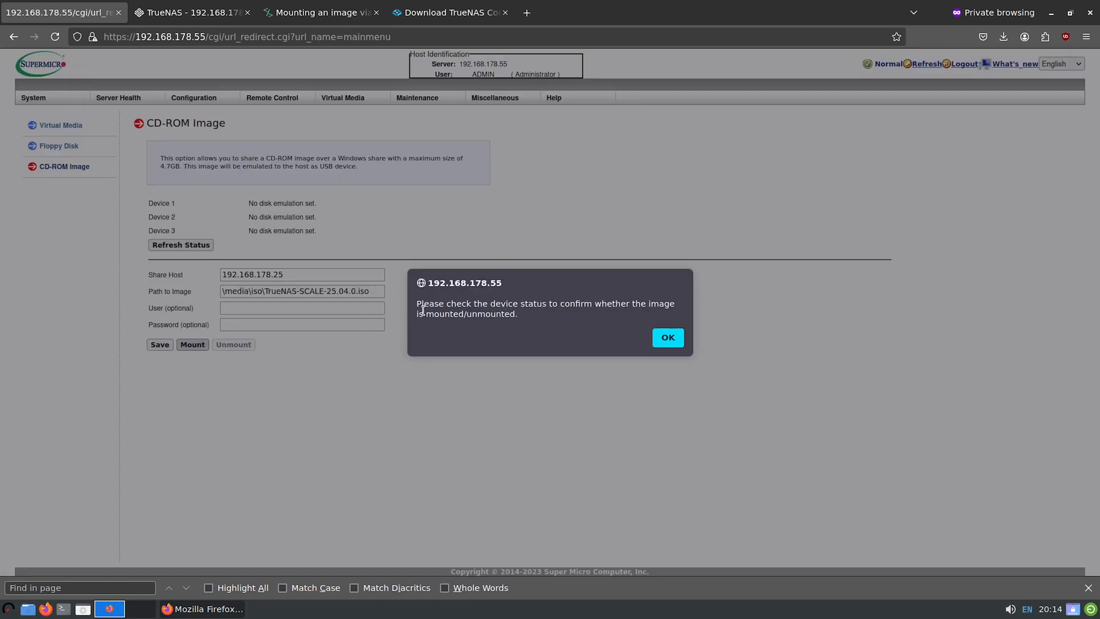
pyautogui.doubleClick(455, 303)
pyautogui.click(633, 339)
pyautogui.click(663, 339)
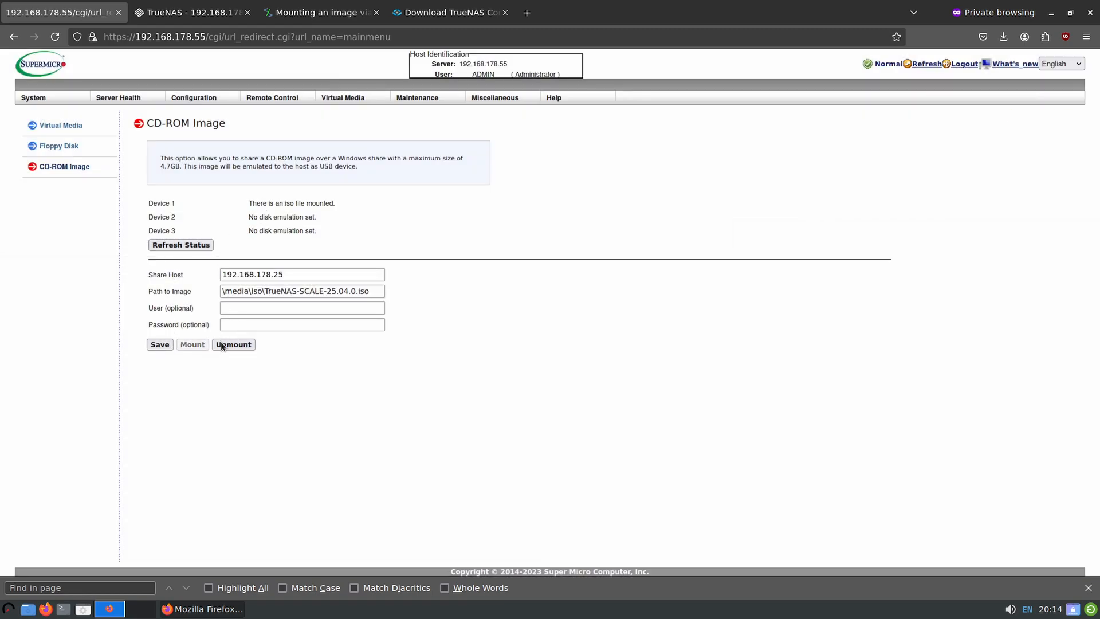
pyautogui.click(171, 245)
# - Launch the iKVM/HTML5 remote console for the server and close the video recording warning
pyautogui.moveTo(339, 103)
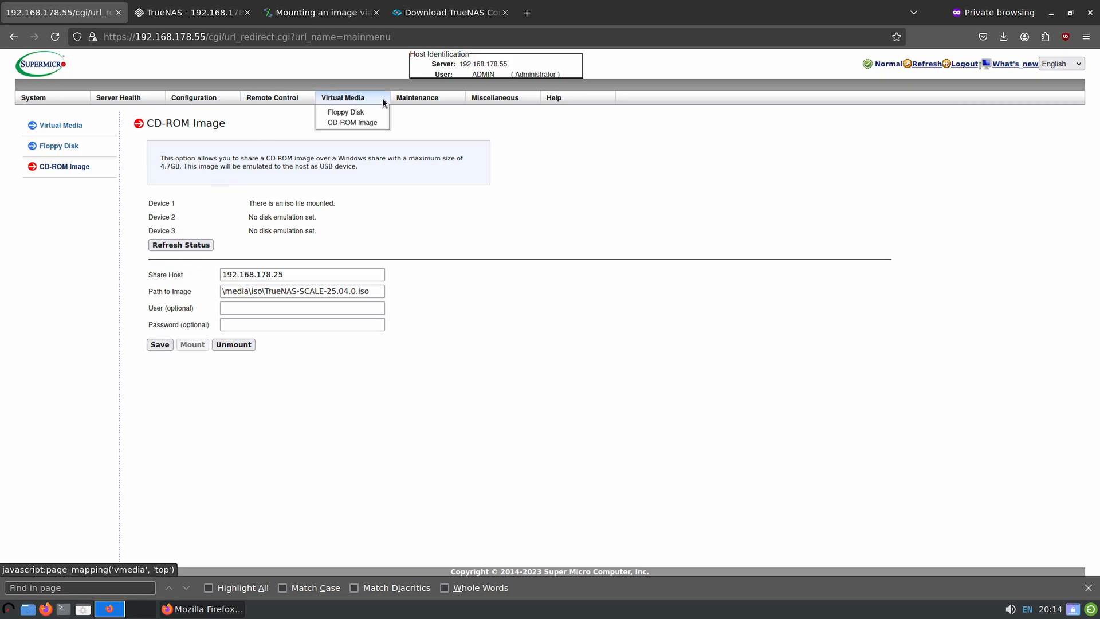
pyautogui.moveTo(165, 103)
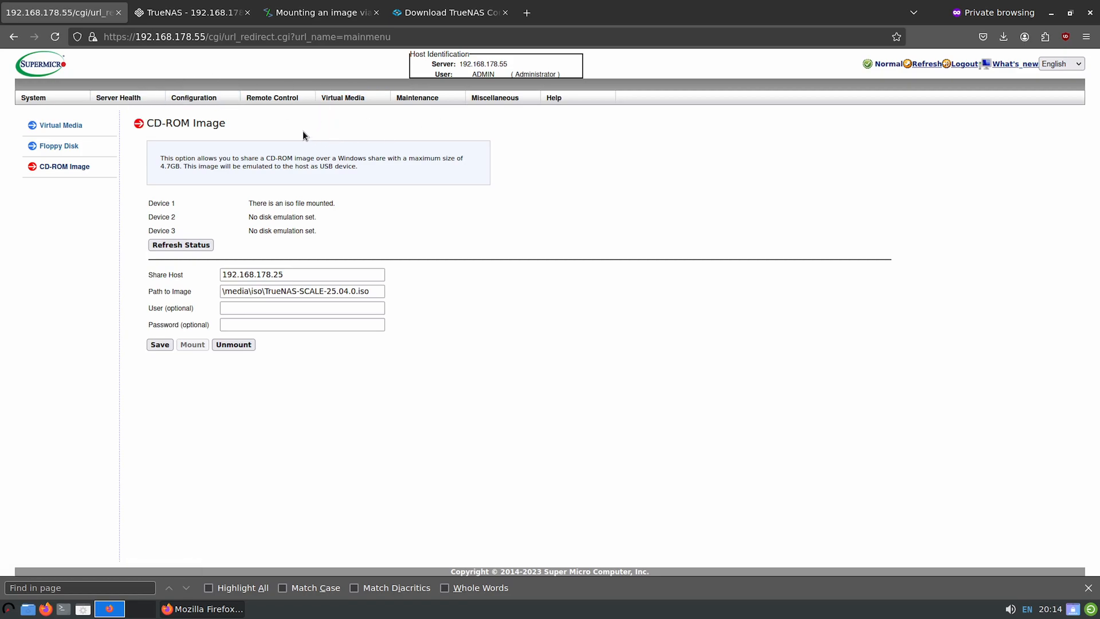
pyautogui.moveTo(267, 98)
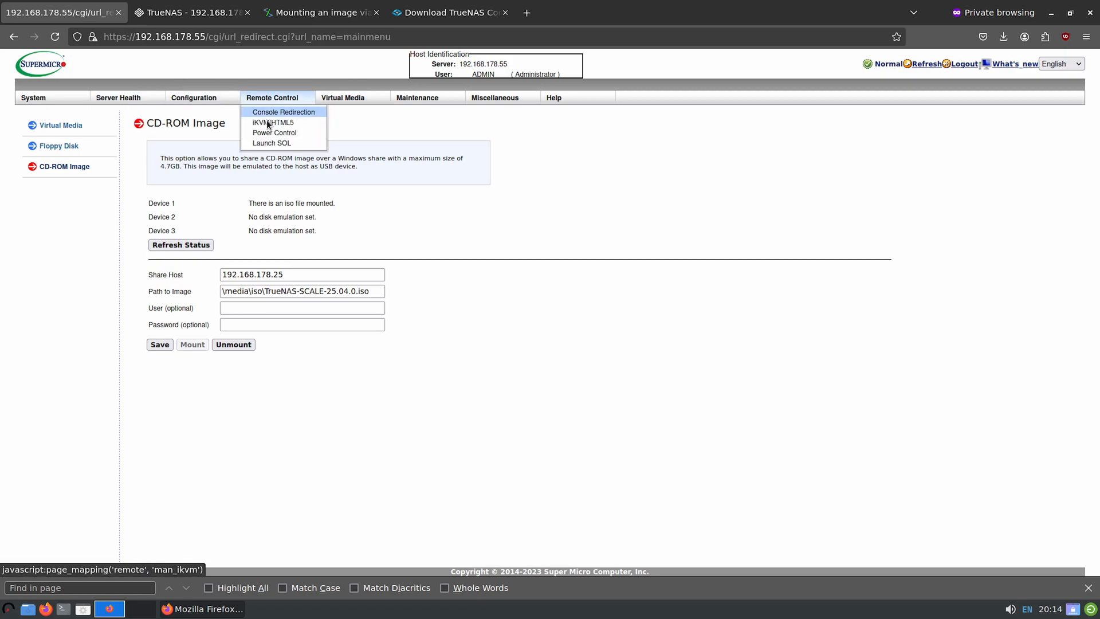
pyautogui.click(267, 122)
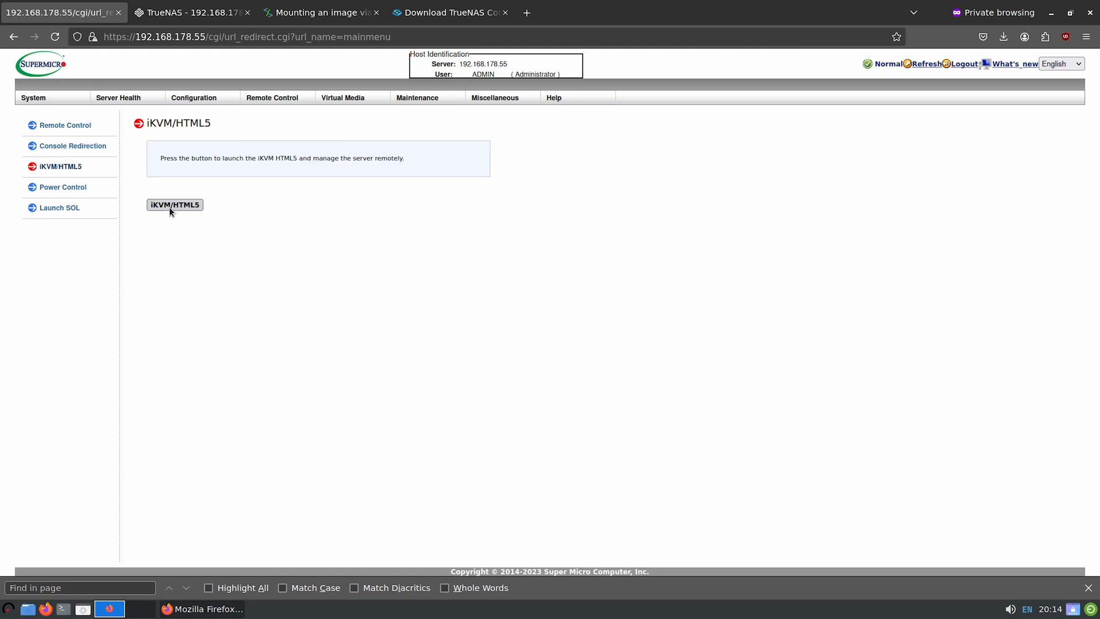
pyautogui.click(169, 207)
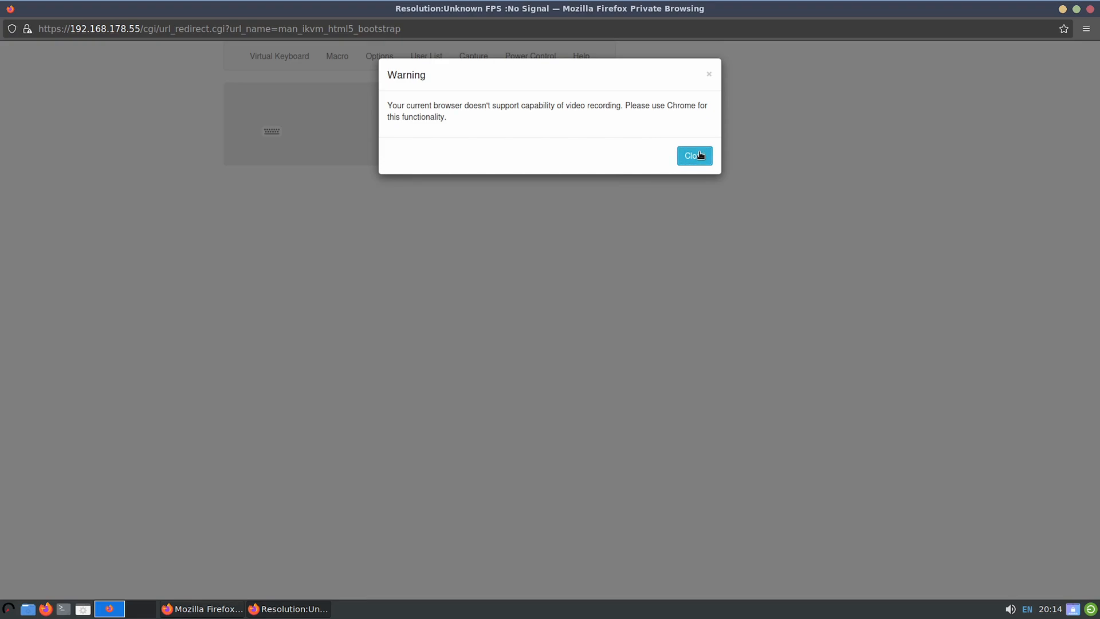
pyautogui.click(698, 156)
# - Power on the server and boot it from the UEFI ATEN Virtual CDROM device
pyautogui.click(531, 65)
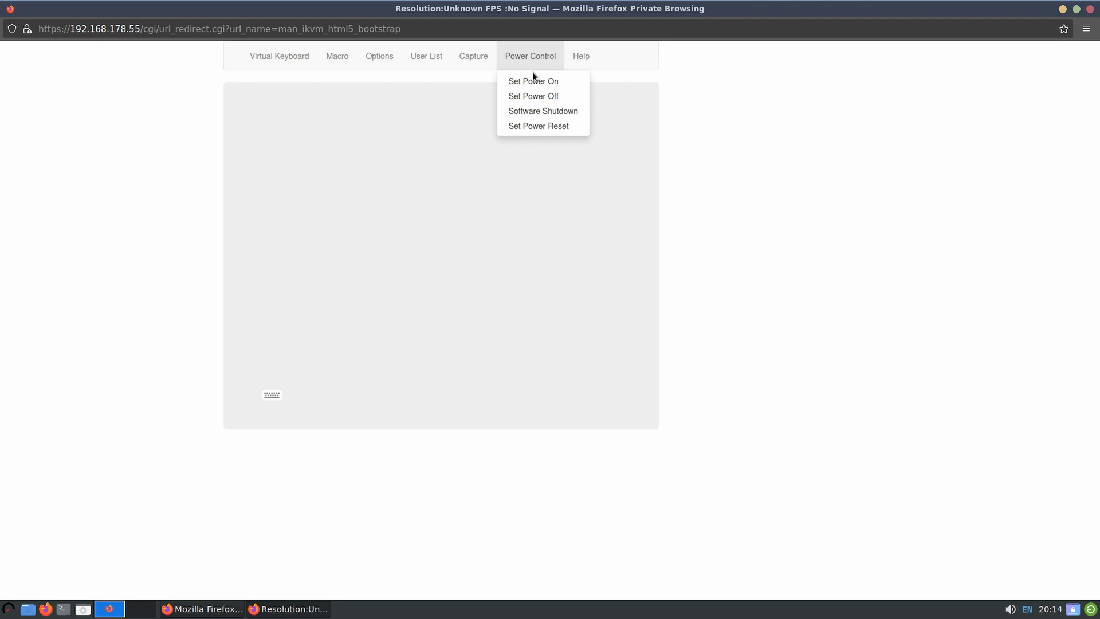
pyautogui.click(533, 82)
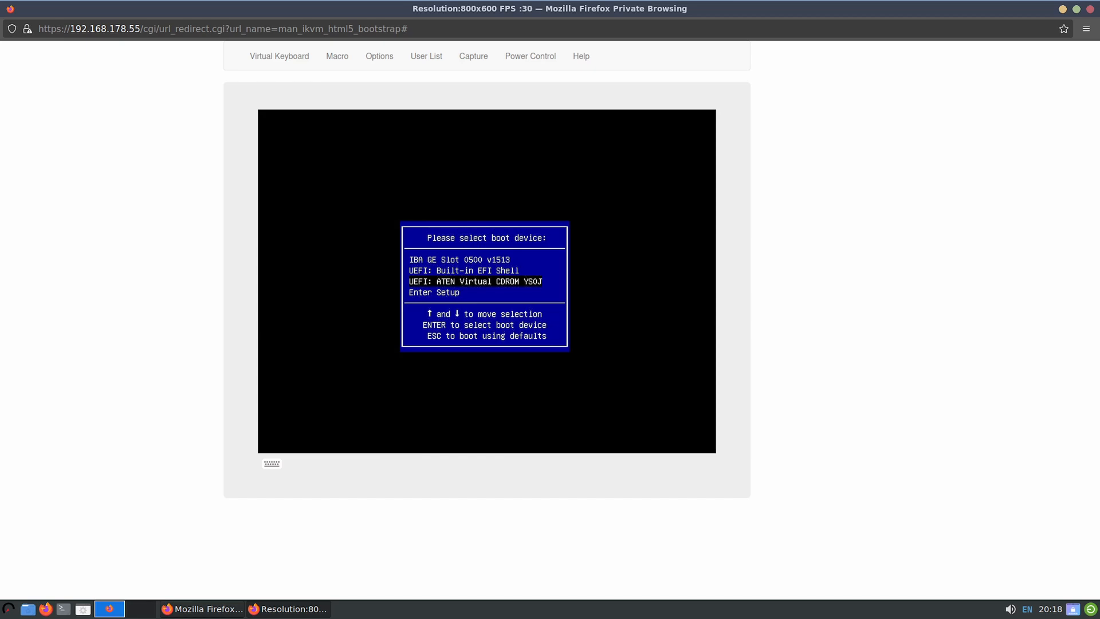
pyautogui.press('Return')
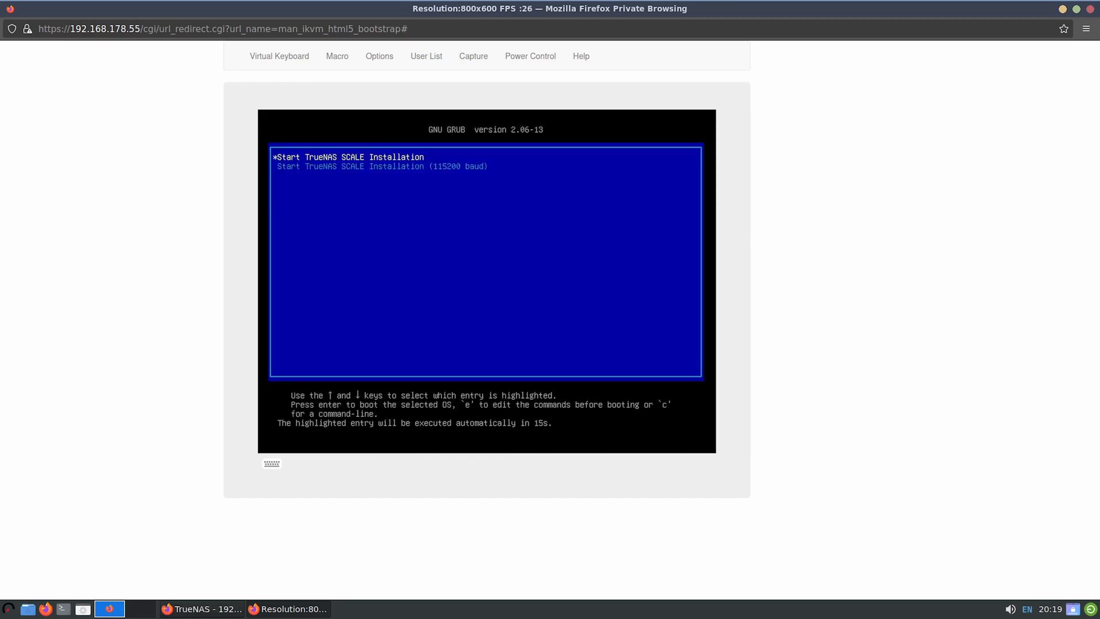